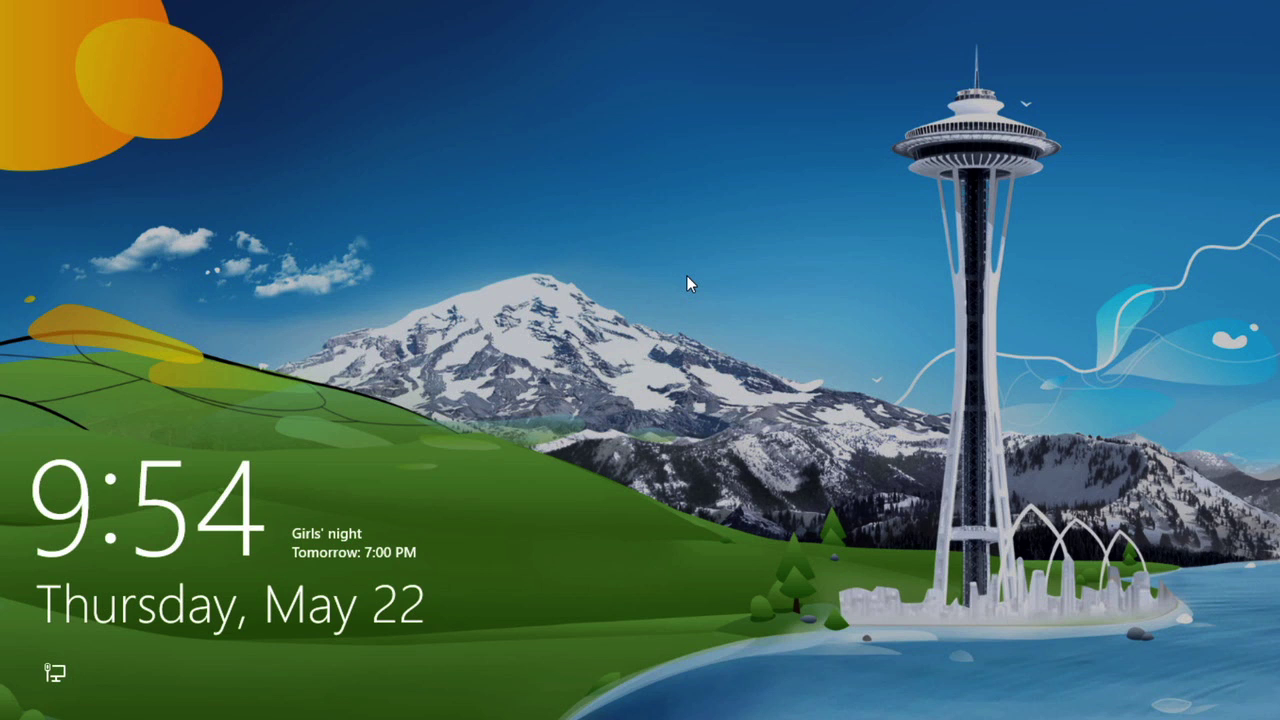
# - Dismiss the lock screen and sign in to the account by entering its password
pyautogui.press('space')
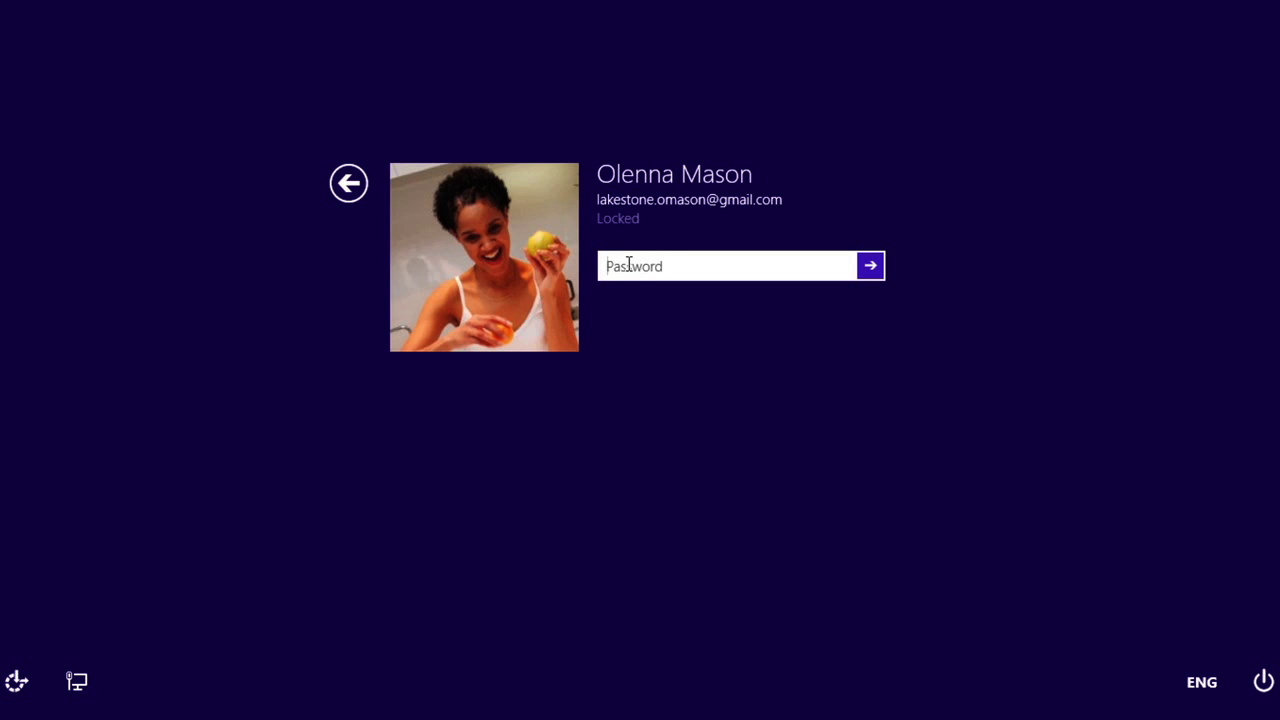
pyautogui.write('********')
pyautogui.press('Return')
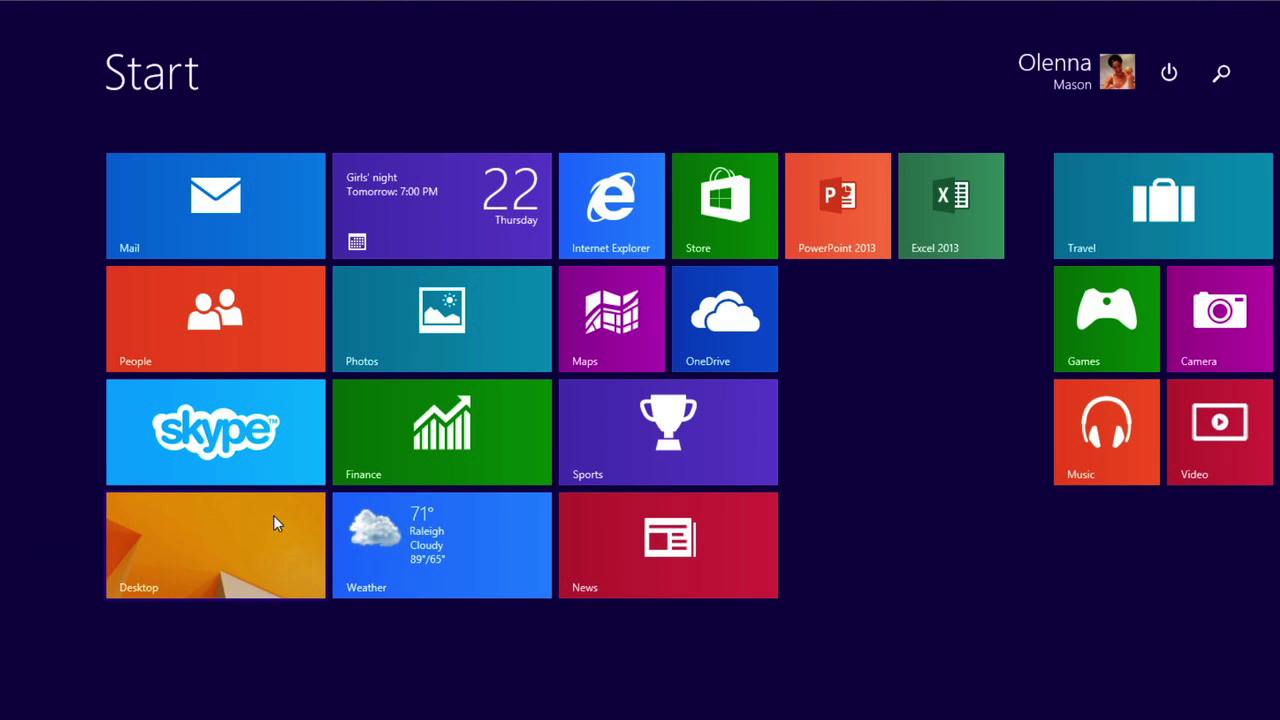
# - Go to the desktop, view the contents of the Pictures folder in File Explorer and close the window
pyautogui.press('super+d')
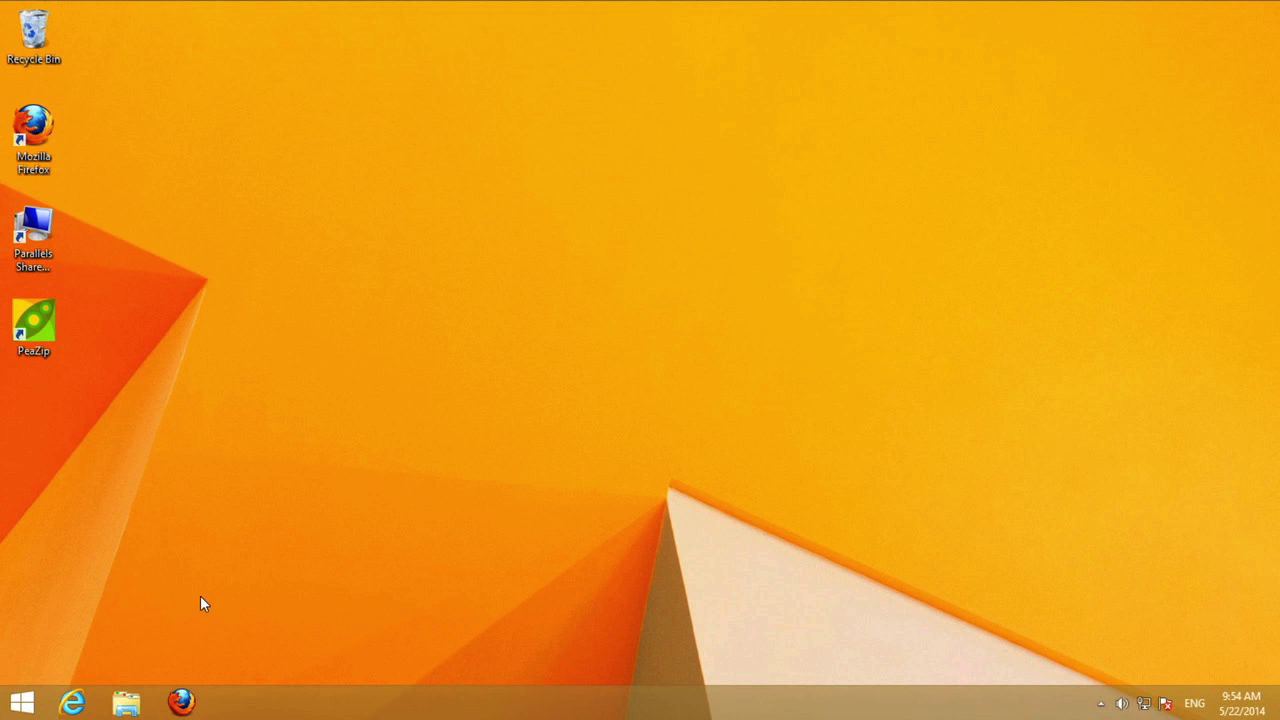
pyautogui.click(127, 699)
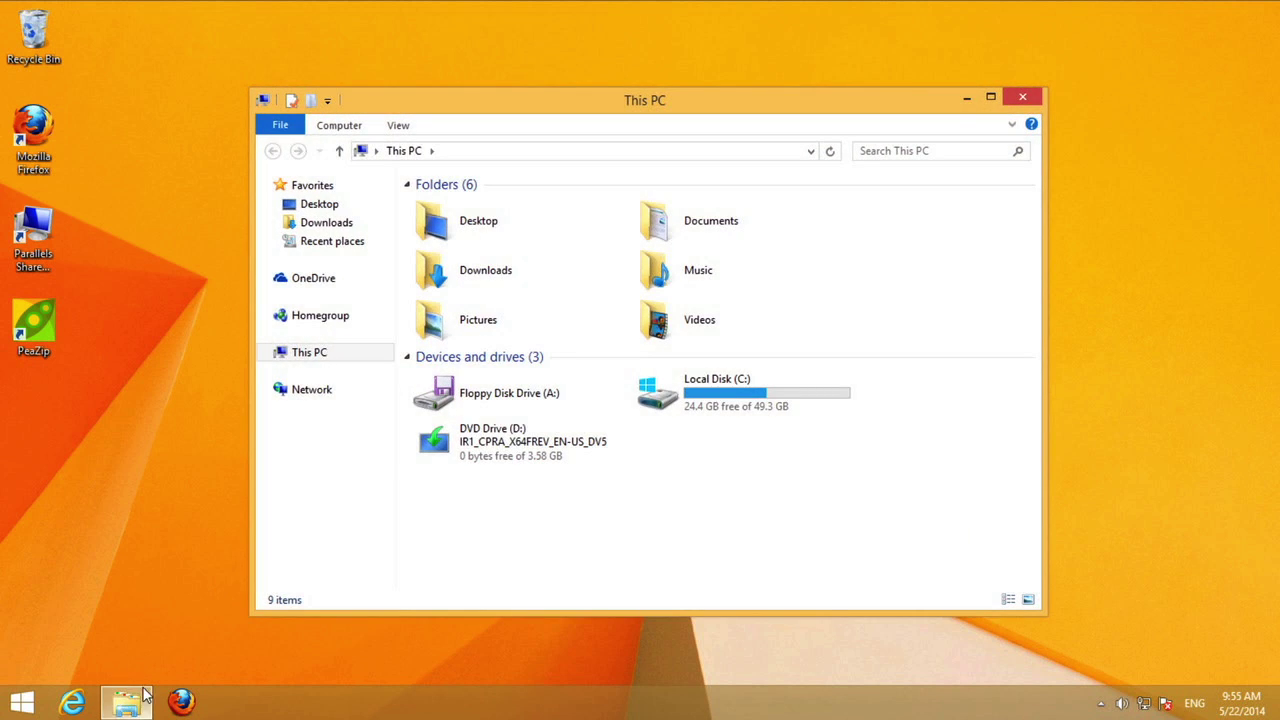
pyautogui.click(447, 325)
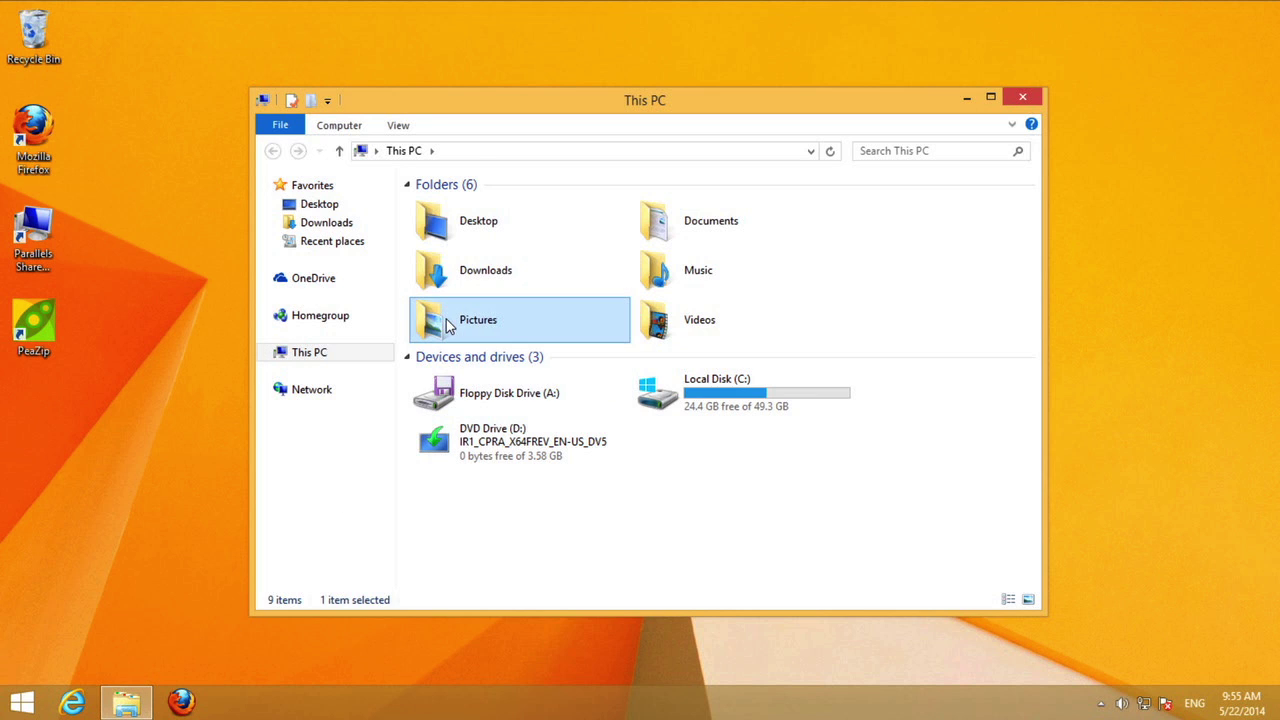
pyautogui.doubleClick(447, 325)
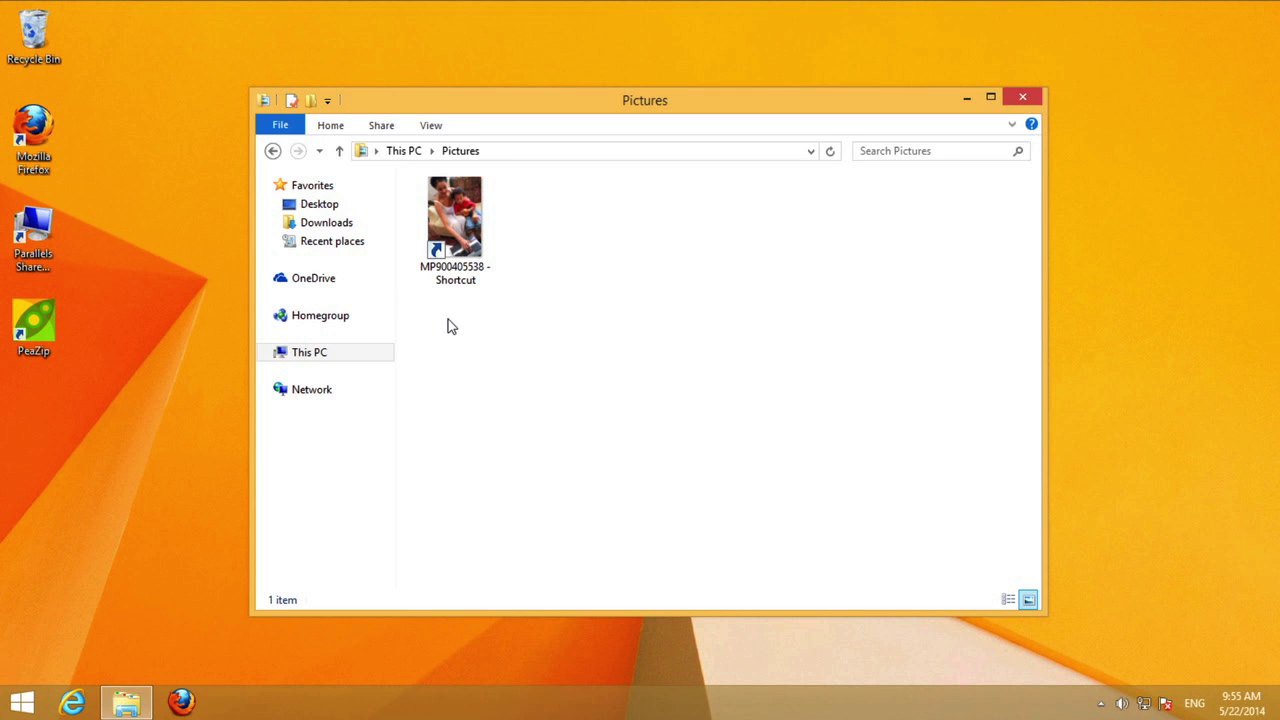
pyautogui.click(1030, 100)
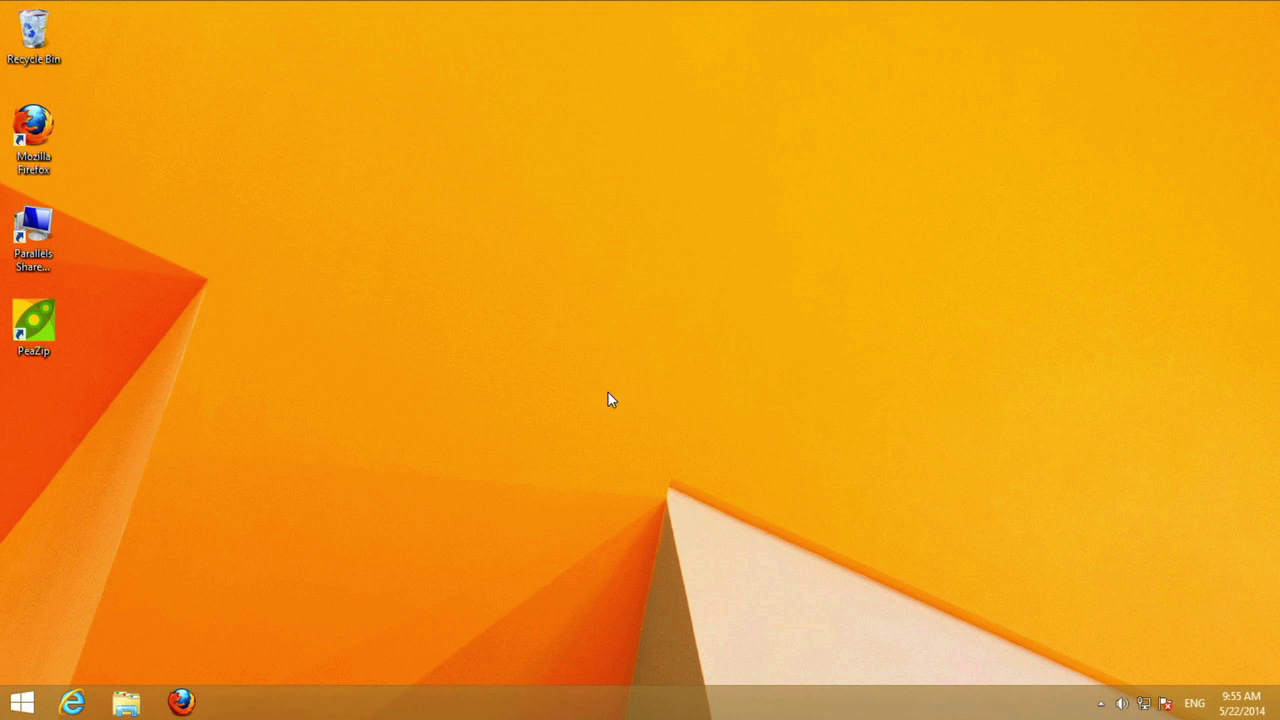
# - Open the Travel app from the Start screen
pyautogui.click(20, 700)
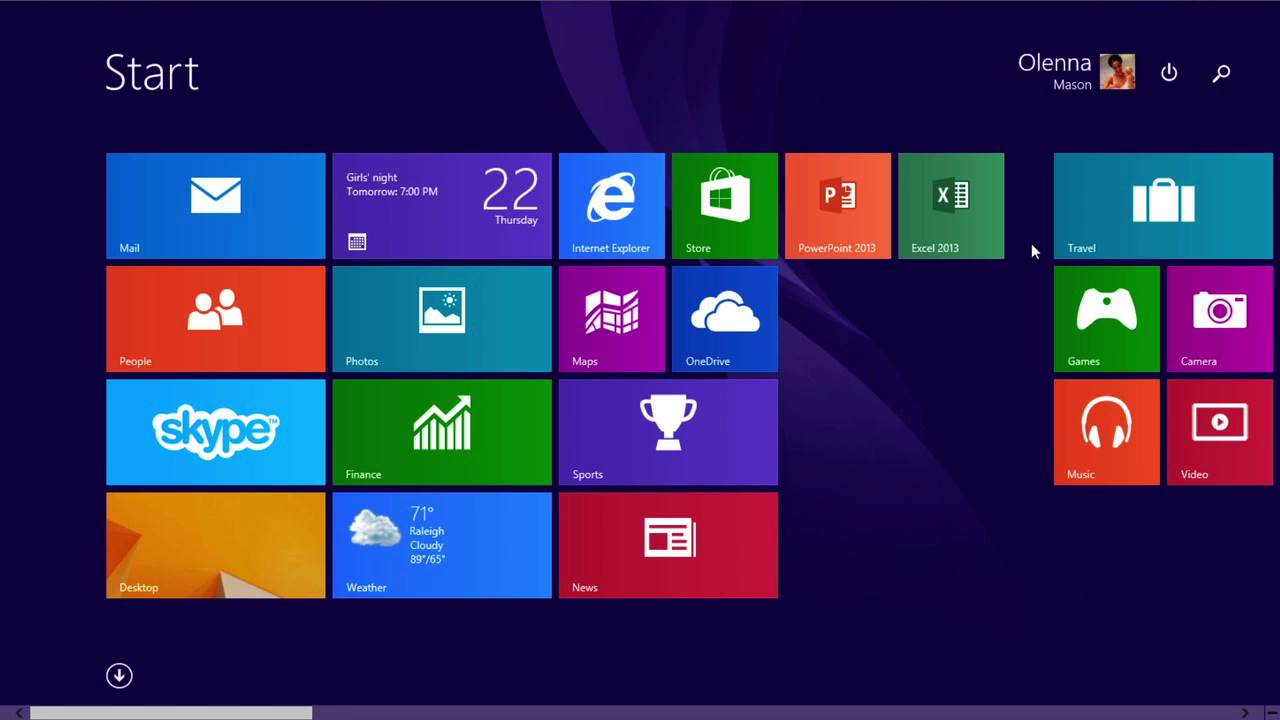
pyautogui.click(1077, 209)
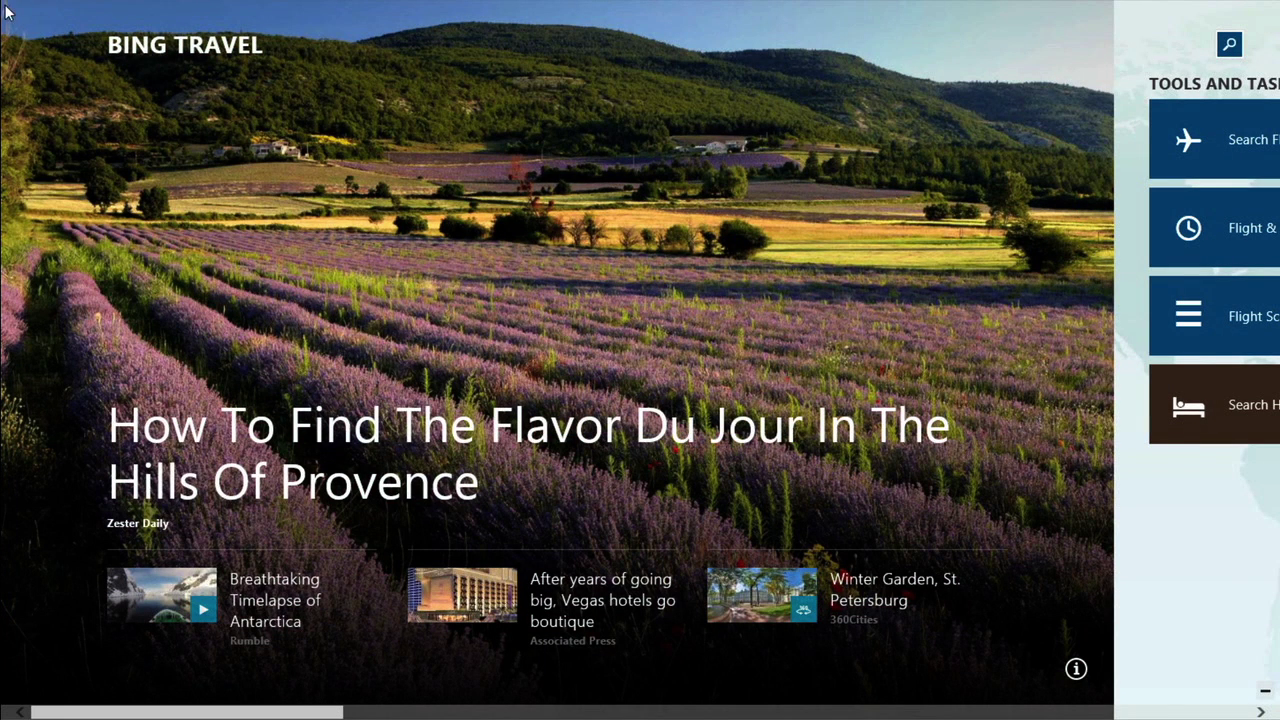
# - Switch to the recently used Weather app and close it
pyautogui.moveTo(4, 8)
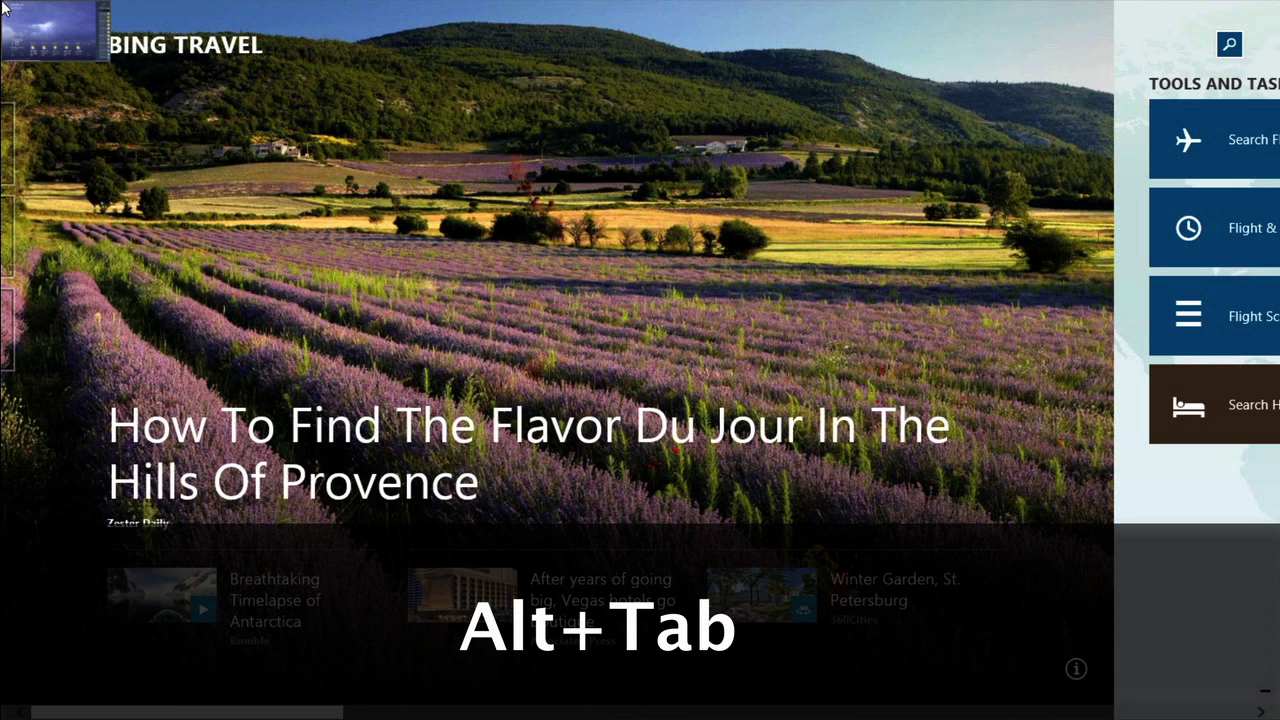
pyautogui.click(4, 8)
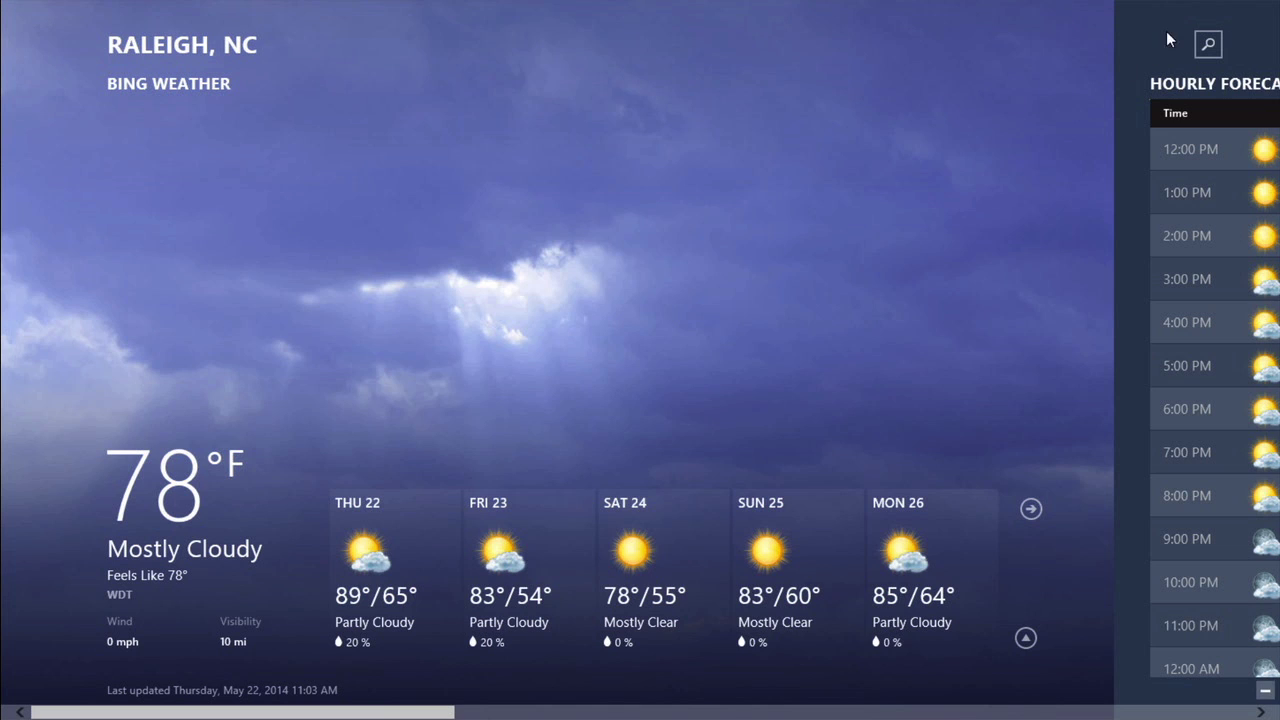
pyautogui.moveTo(1183, 8)
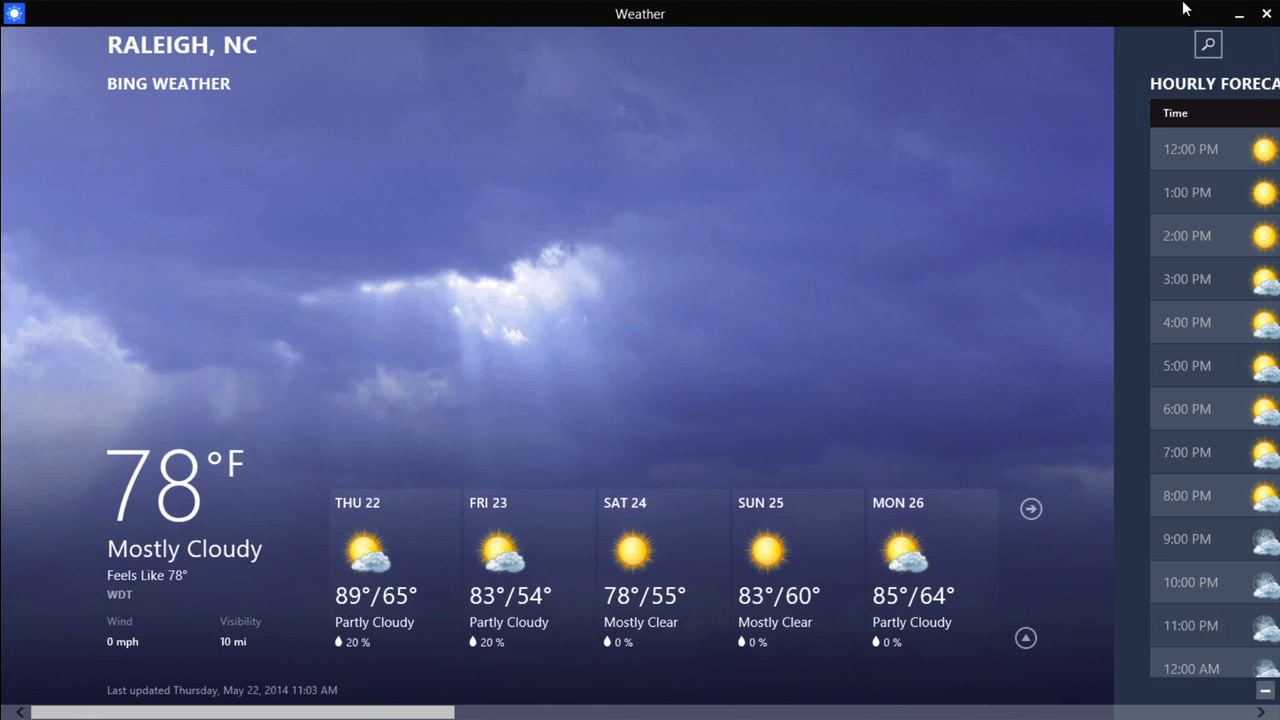
pyautogui.click(1268, 14)
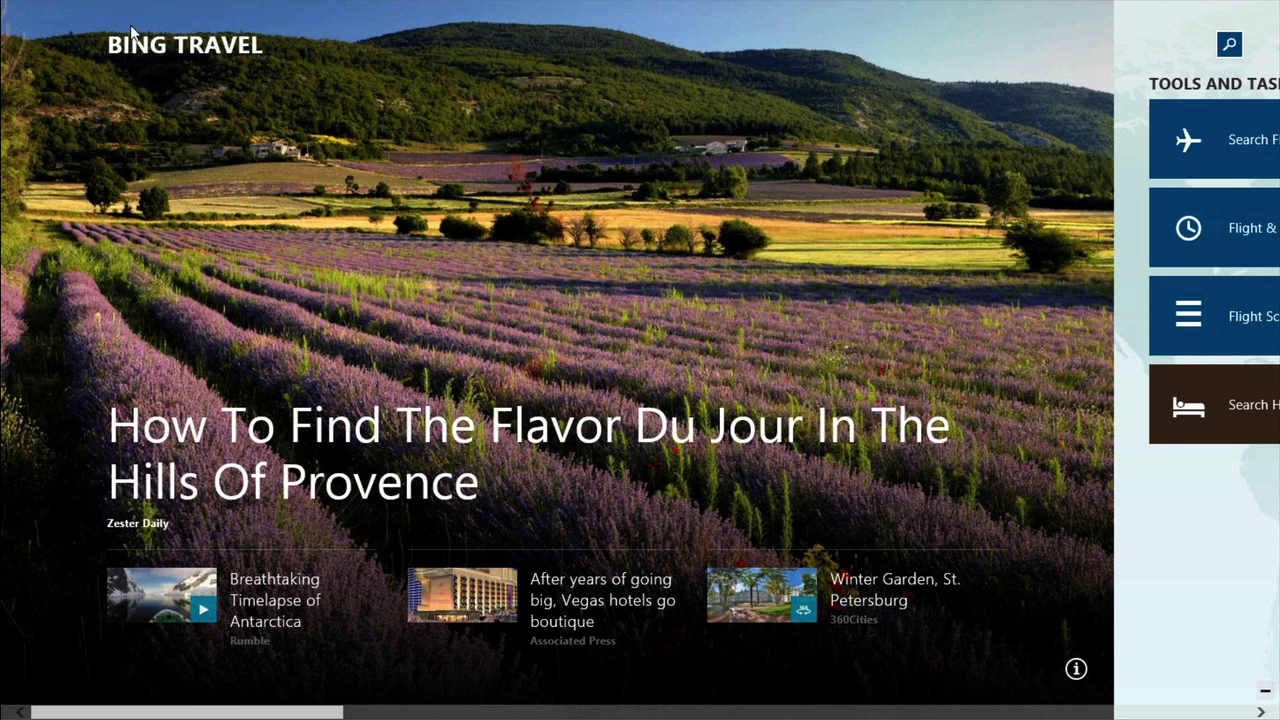
# - Switch to the Sports app and show the Calendar app beside it in split view
pyautogui.moveTo(3, 10)
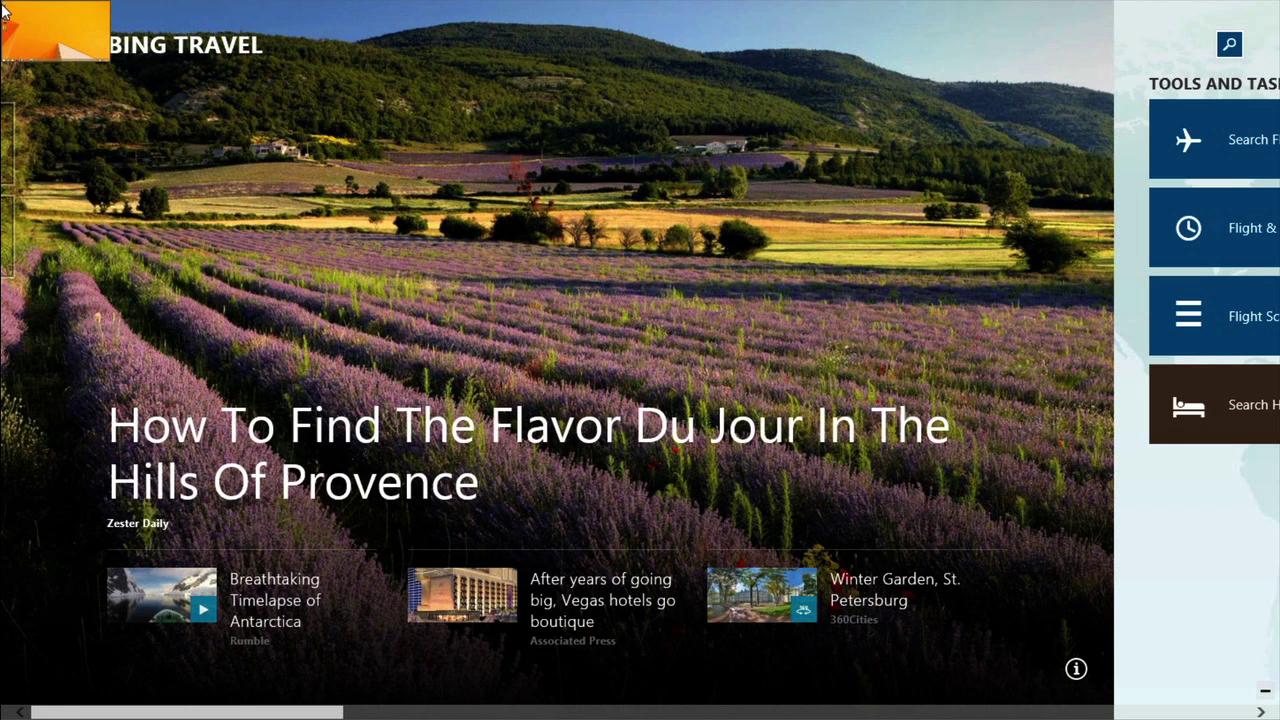
pyautogui.moveTo(15, 152)
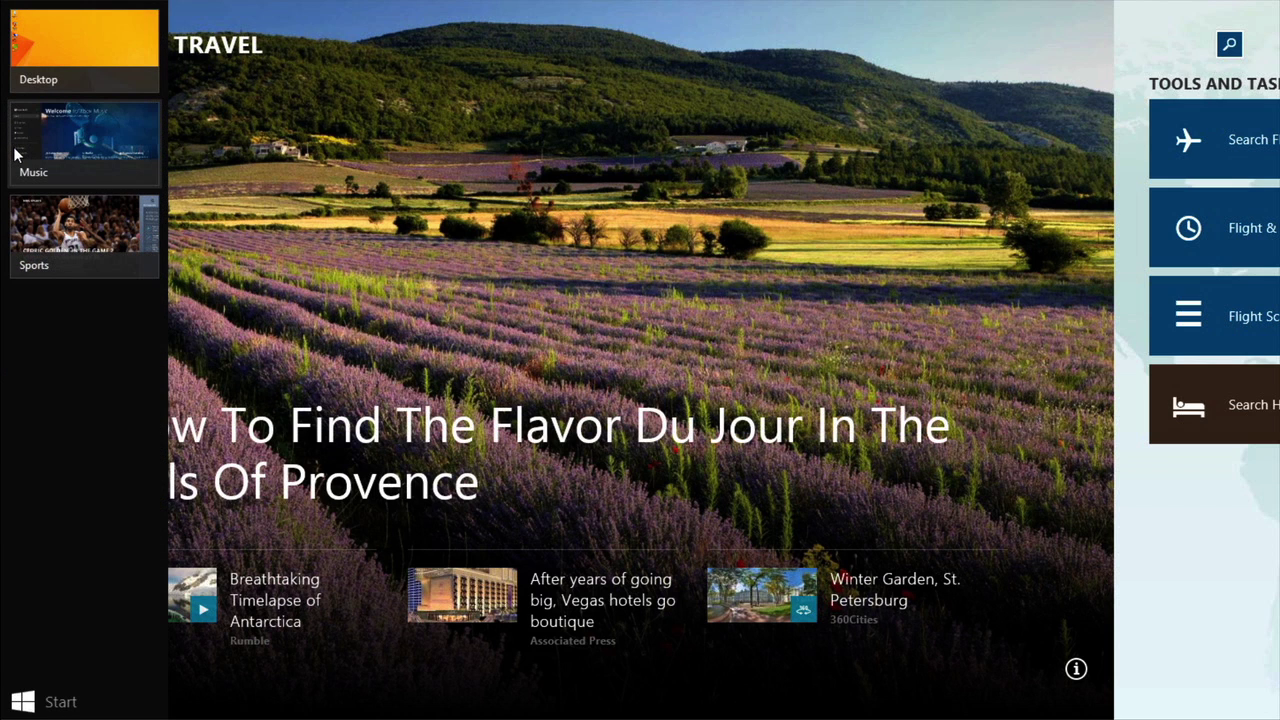
pyautogui.click(13, 220)
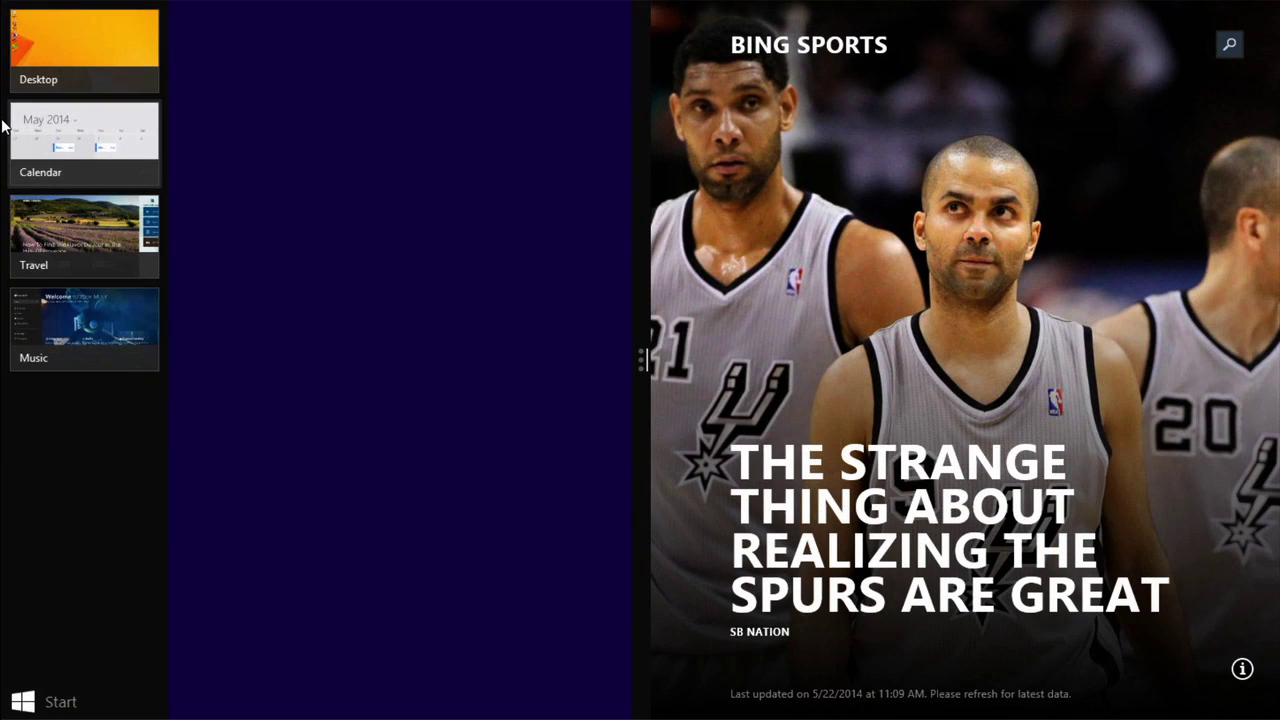
pyautogui.click(78, 157)
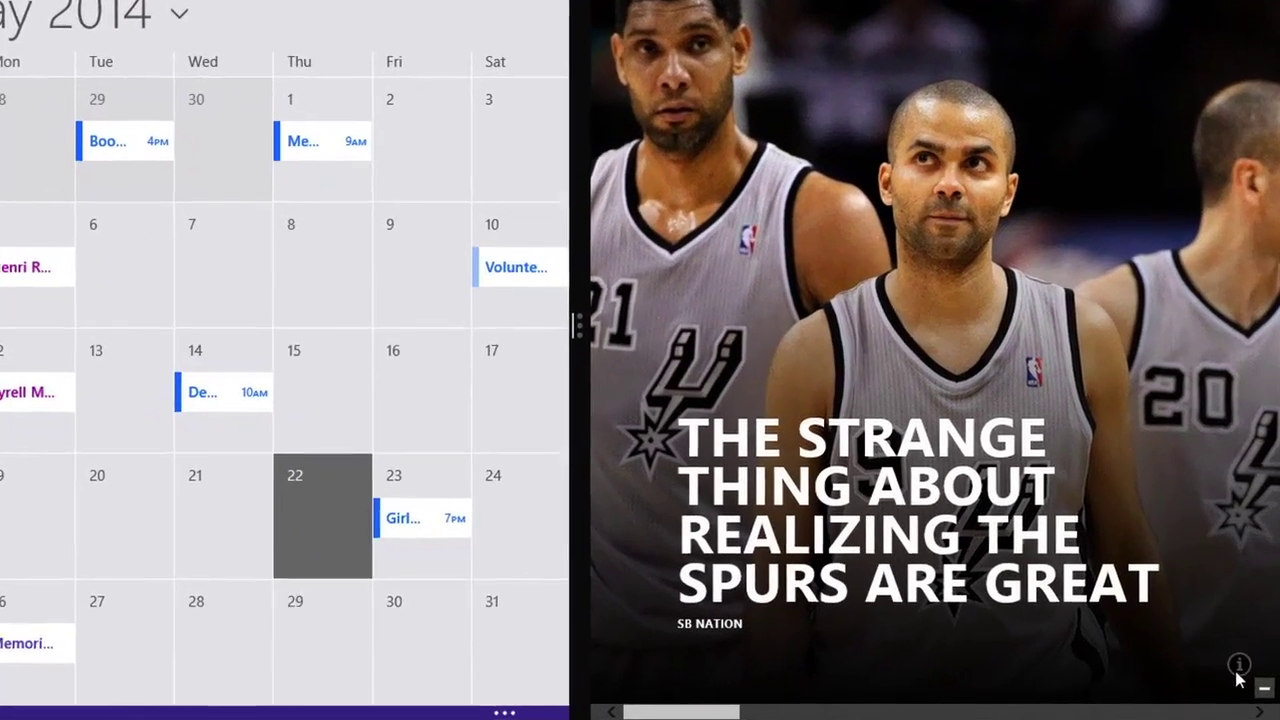
# - Bring up the charms bar and go through the Search, Share, Start, Devices and Settings charms
pyautogui.moveTo(1272, 710)
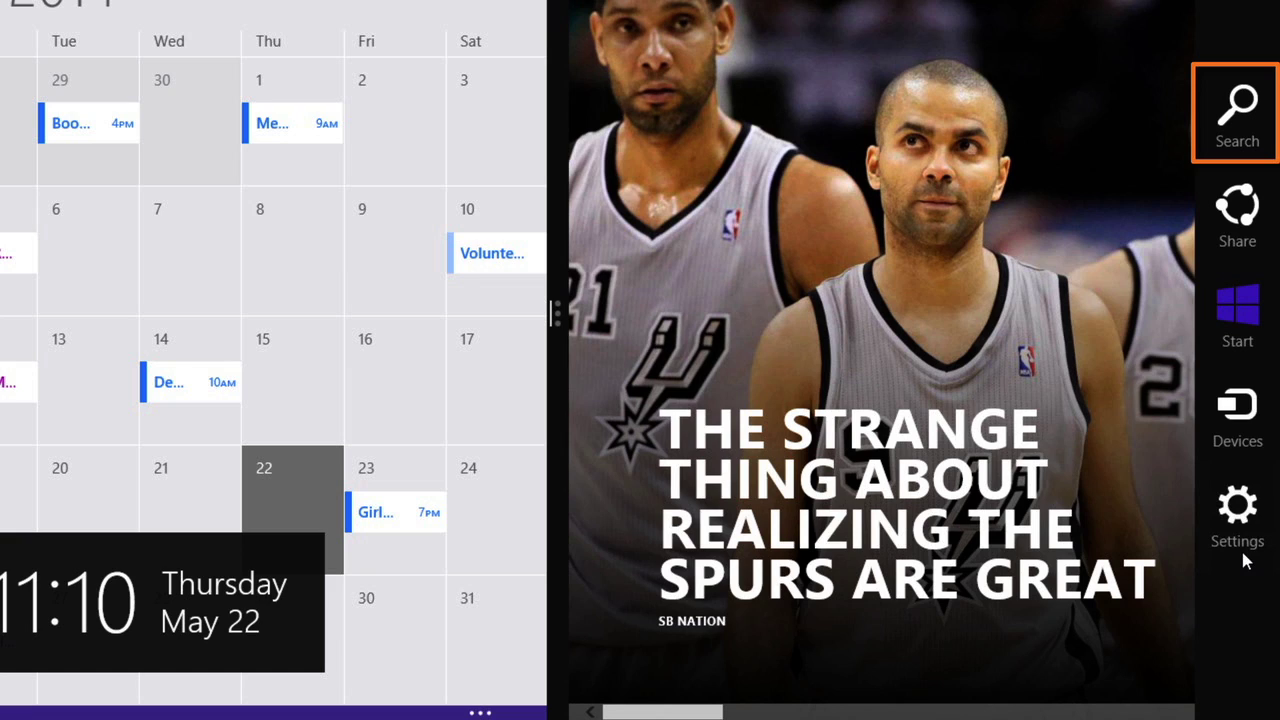
pyautogui.press('Down')
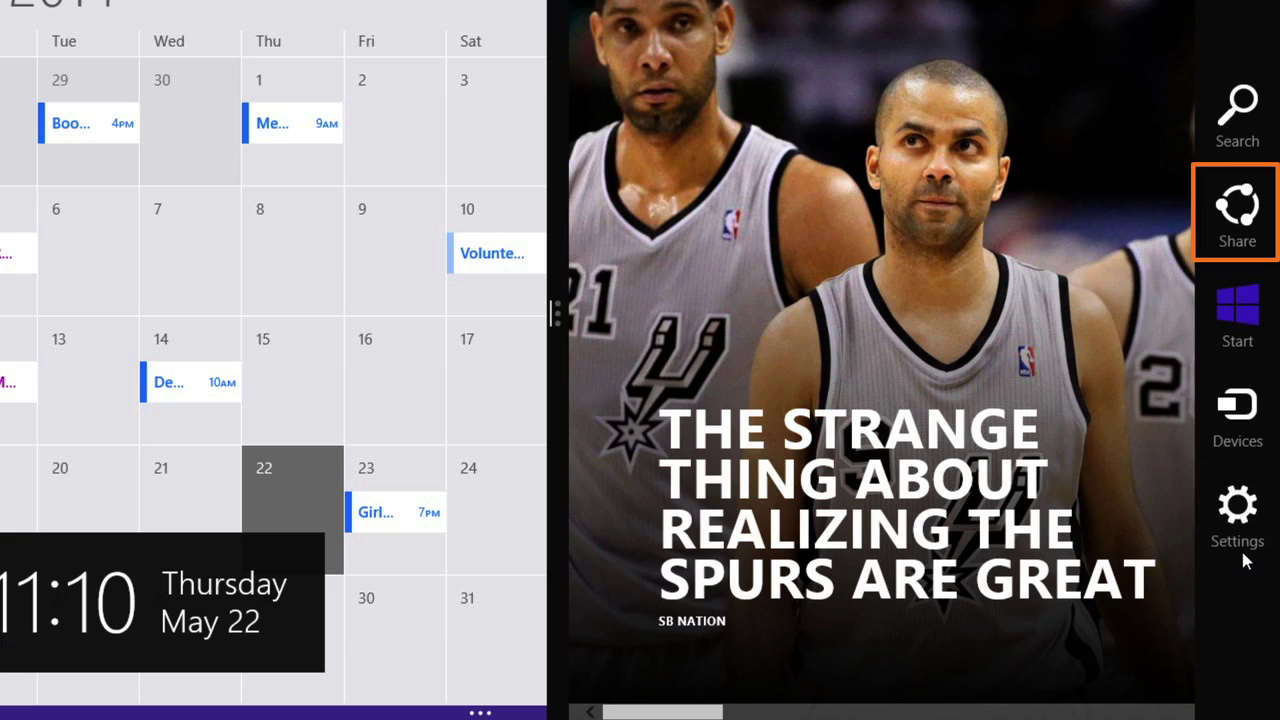
pyautogui.press('Down')
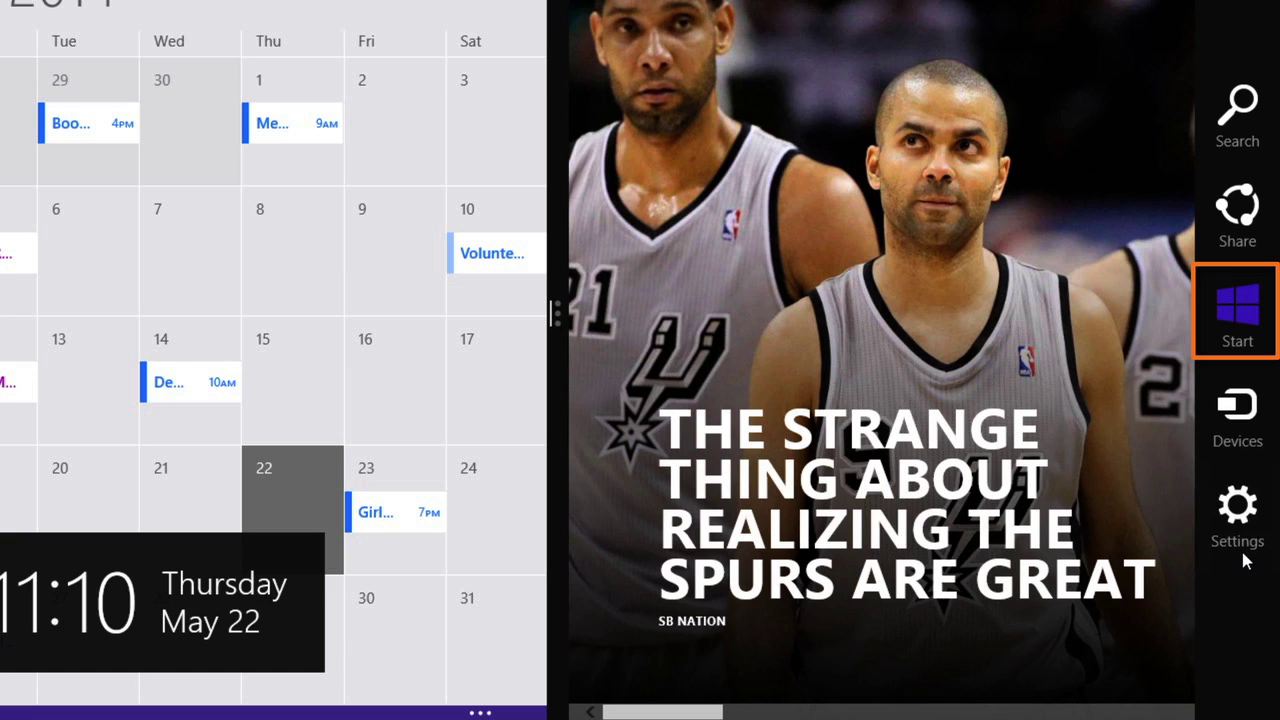
pyautogui.press('Down')
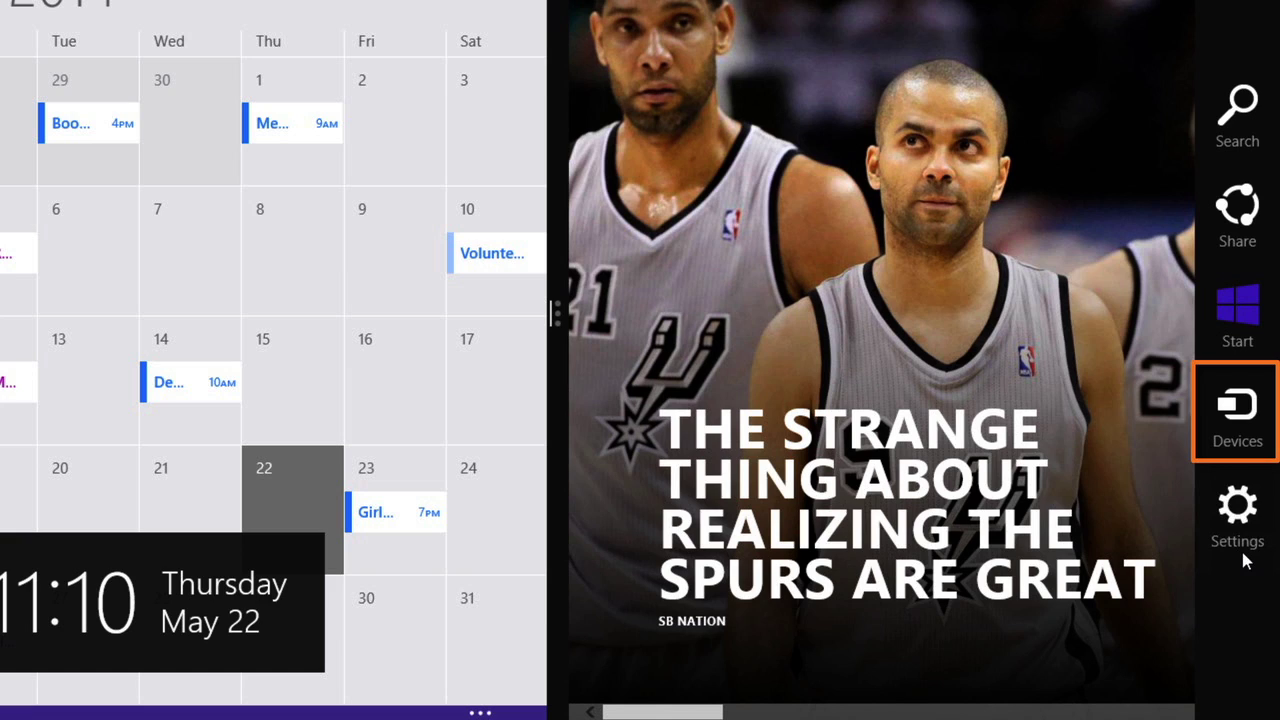
pyautogui.press('Down')
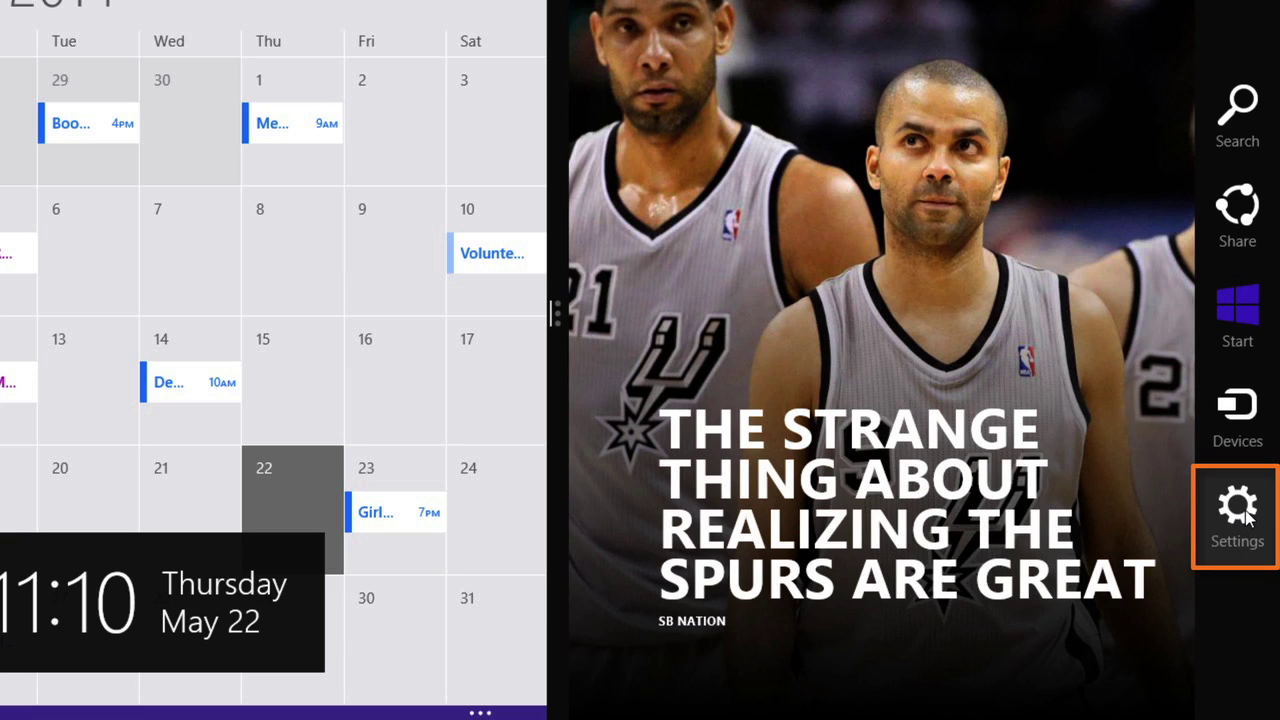
pyautogui.click(1247, 514)
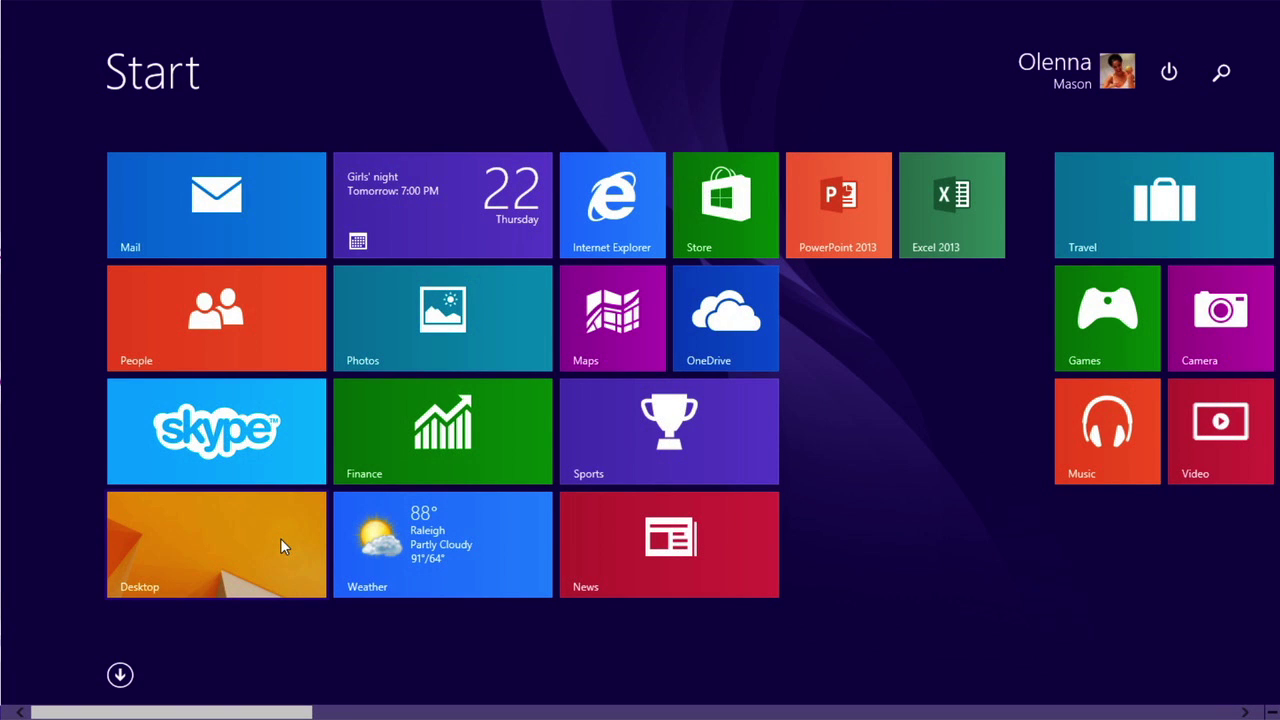
# - Go to the desktop and open the Control Panel from its settings
pyautogui.click(280, 544)
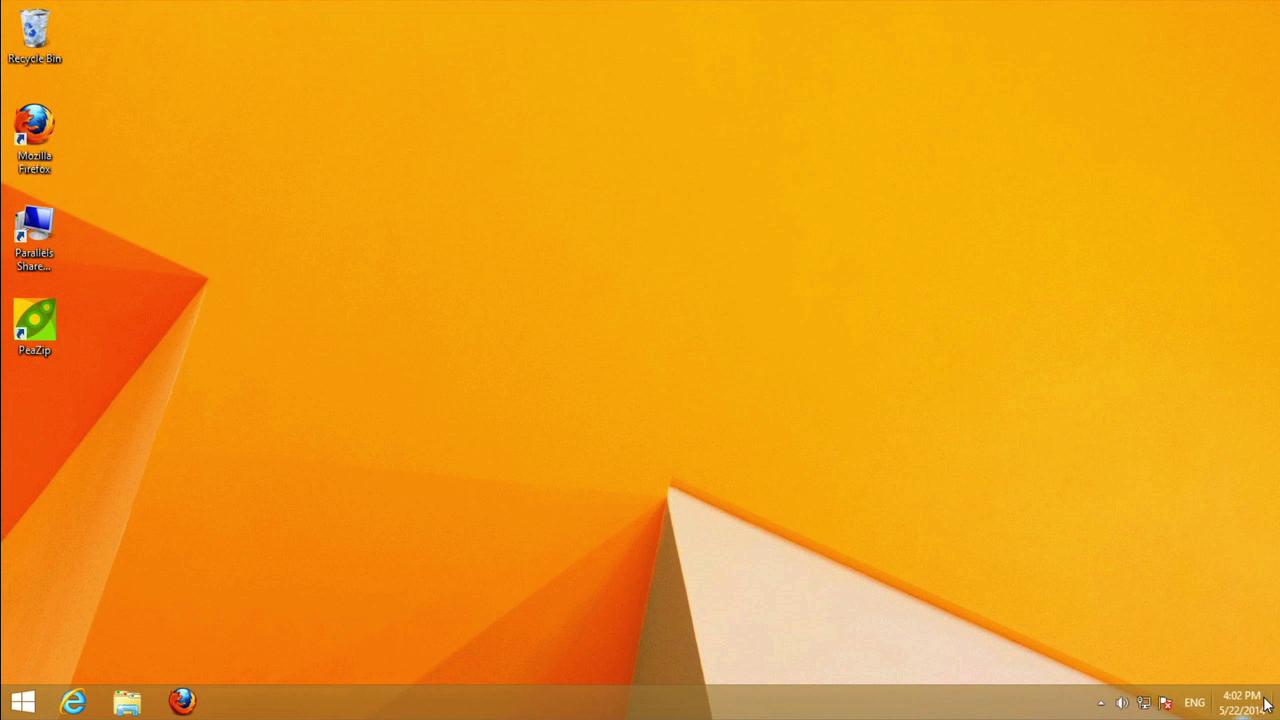
pyautogui.moveTo(1272, 712)
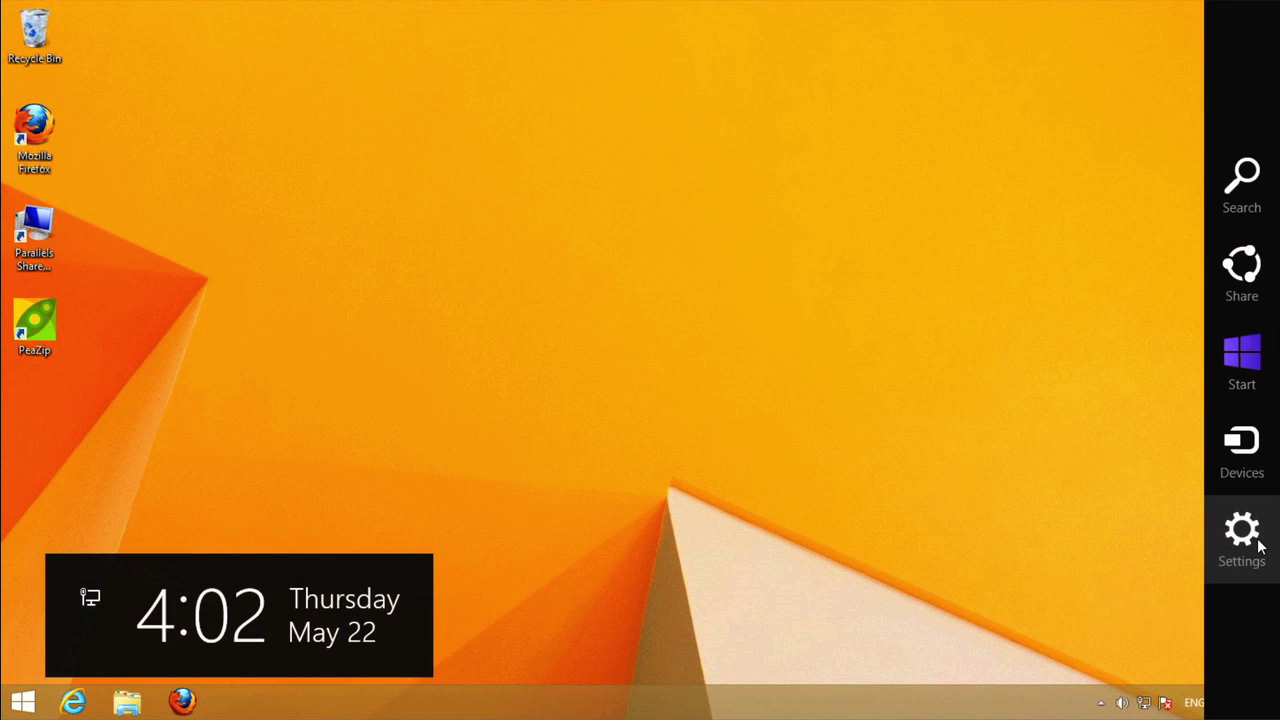
pyautogui.click(1245, 535)
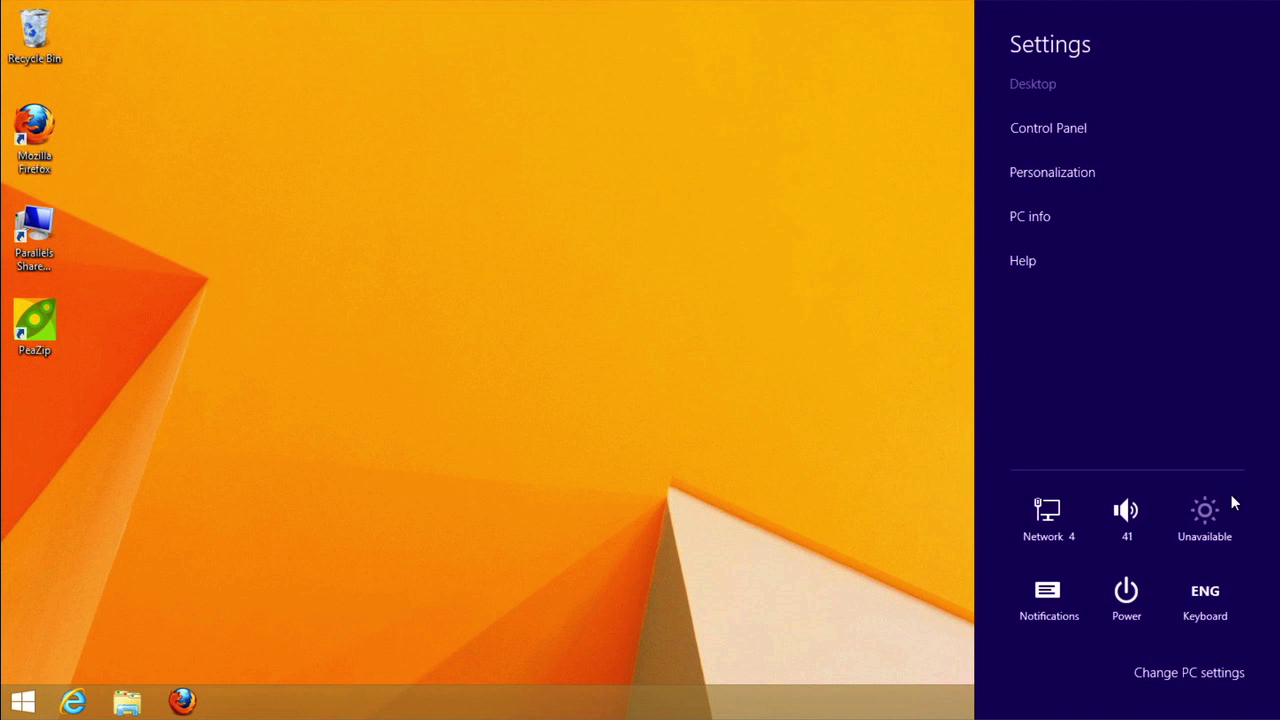
pyautogui.click(1142, 132)
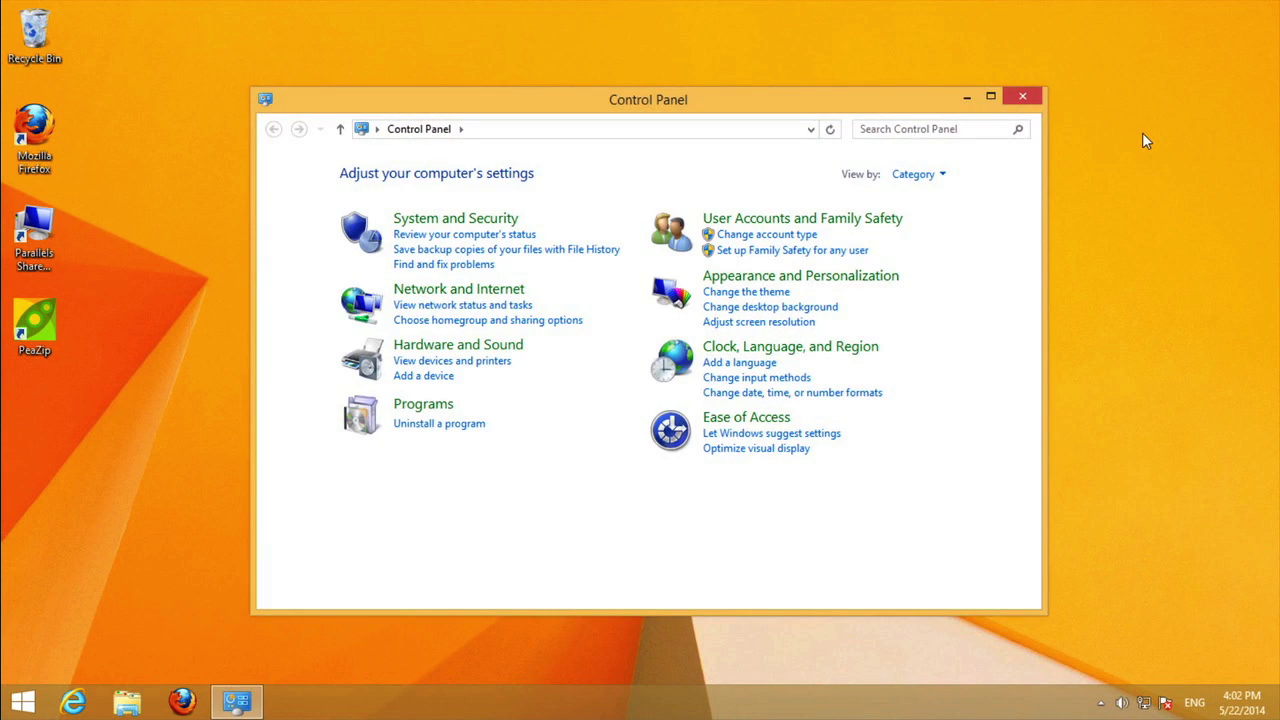
# - Configure the desktop's navigation properties to go to the desktop instead of Start when signing in or closing all apps
pyautogui.press('super')
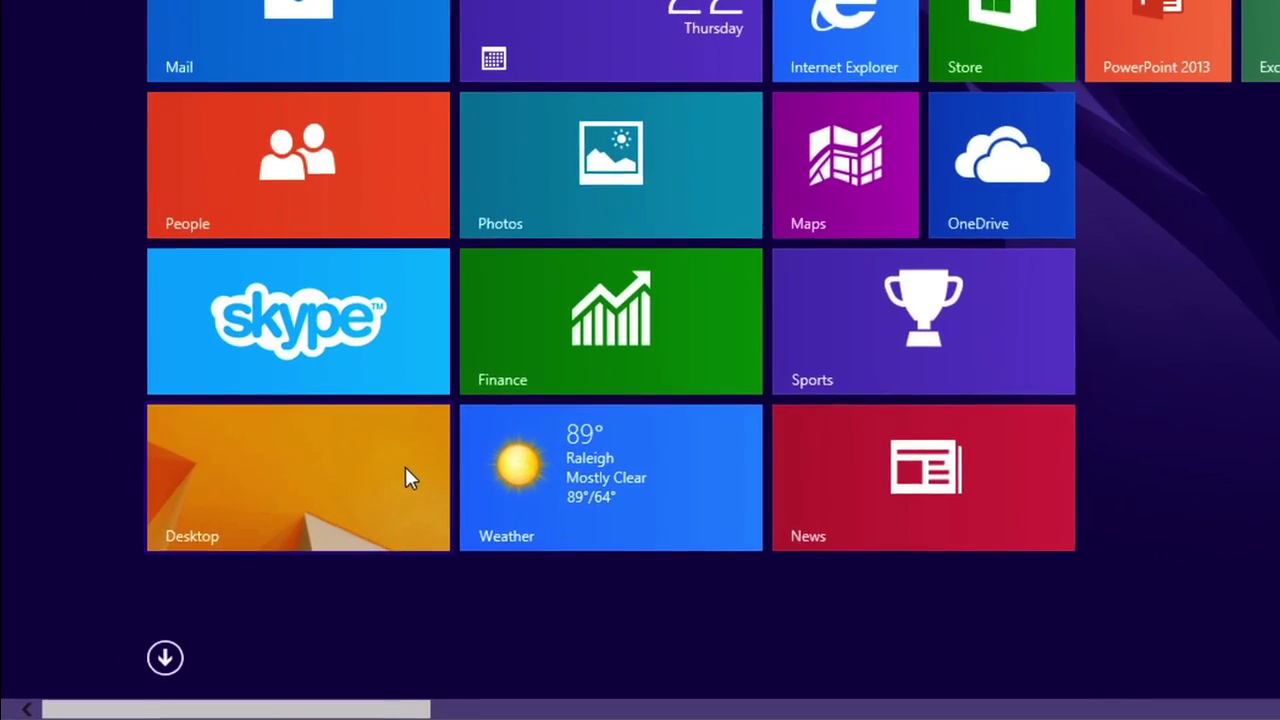
pyautogui.click(405, 467)
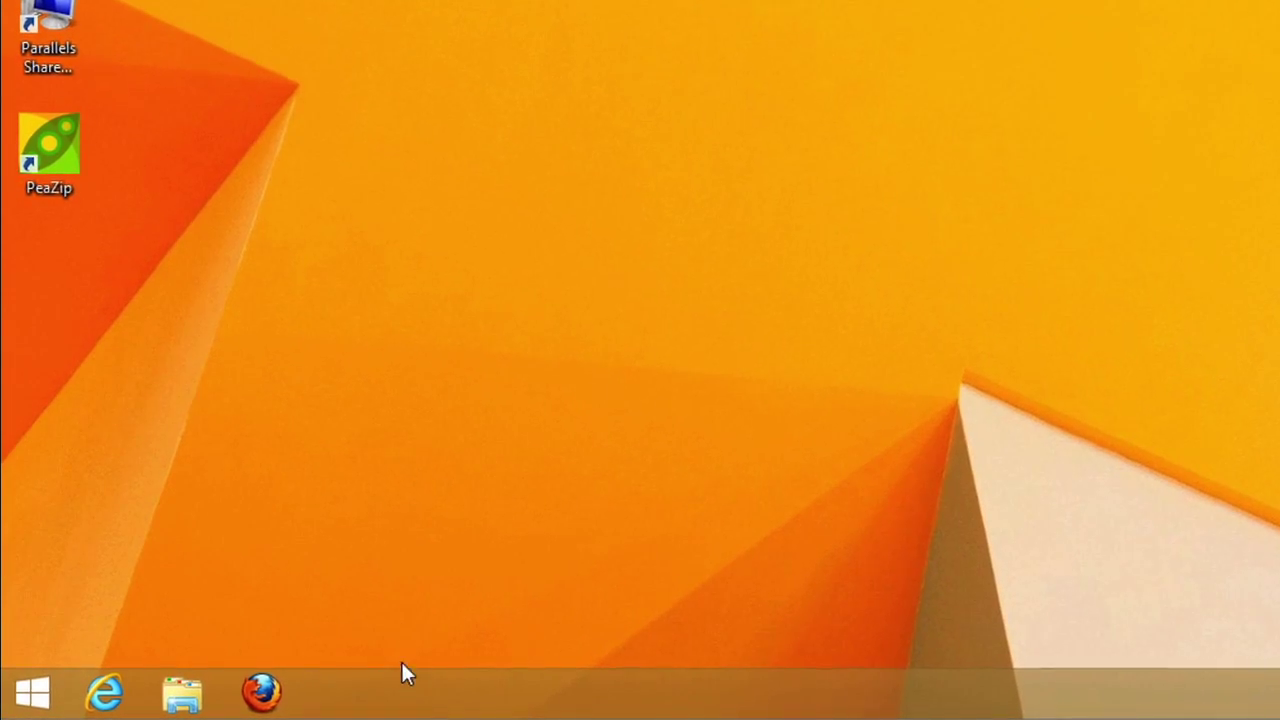
pyautogui.rightClick(404, 690)
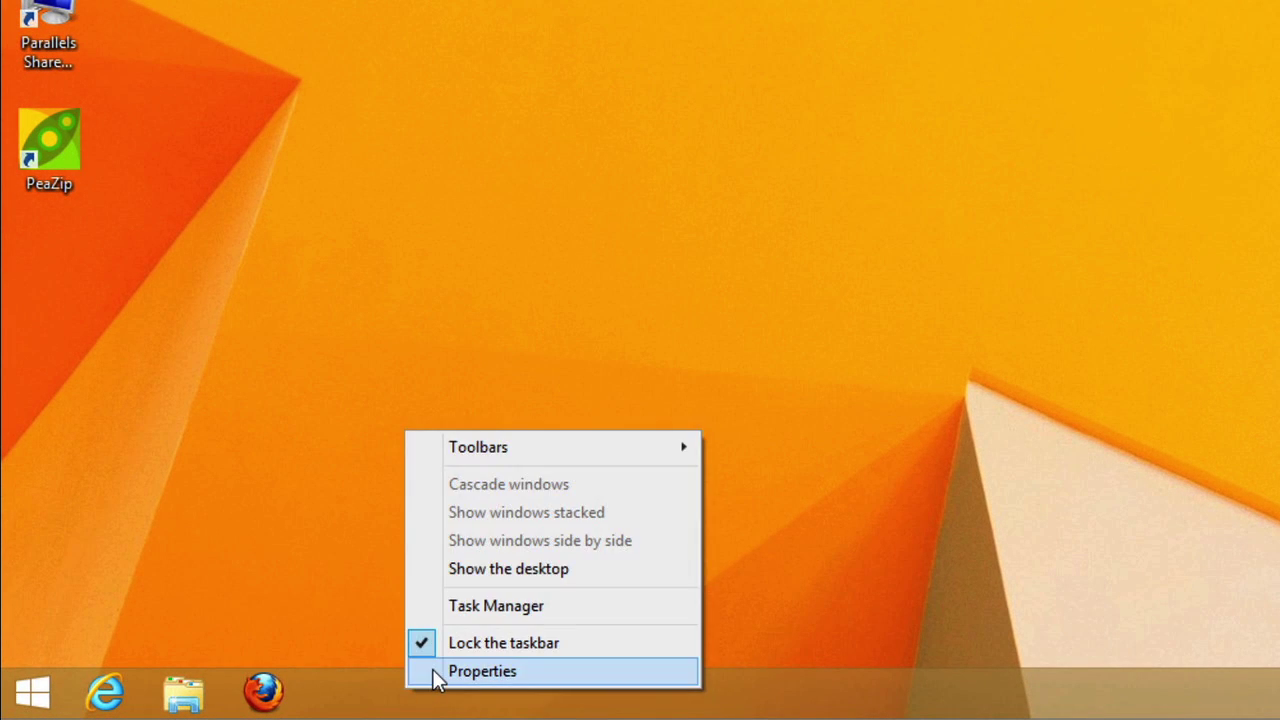
pyautogui.click(436, 679)
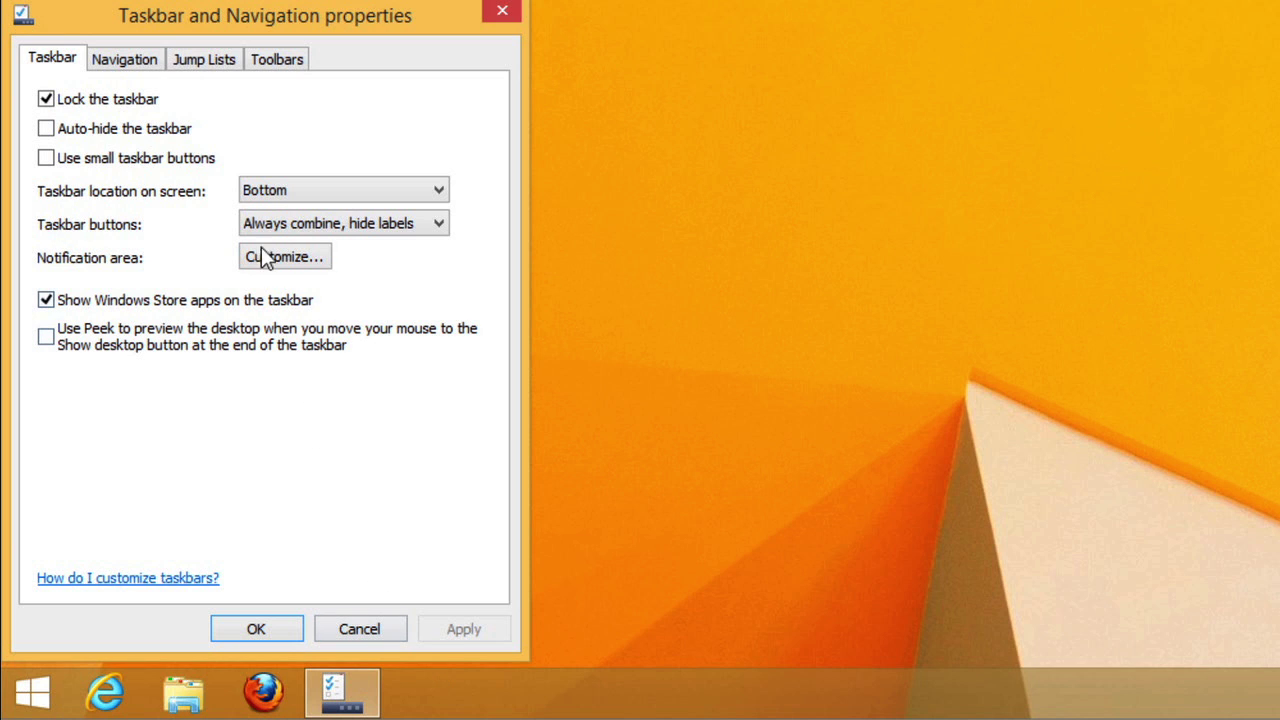
pyautogui.click(158, 67)
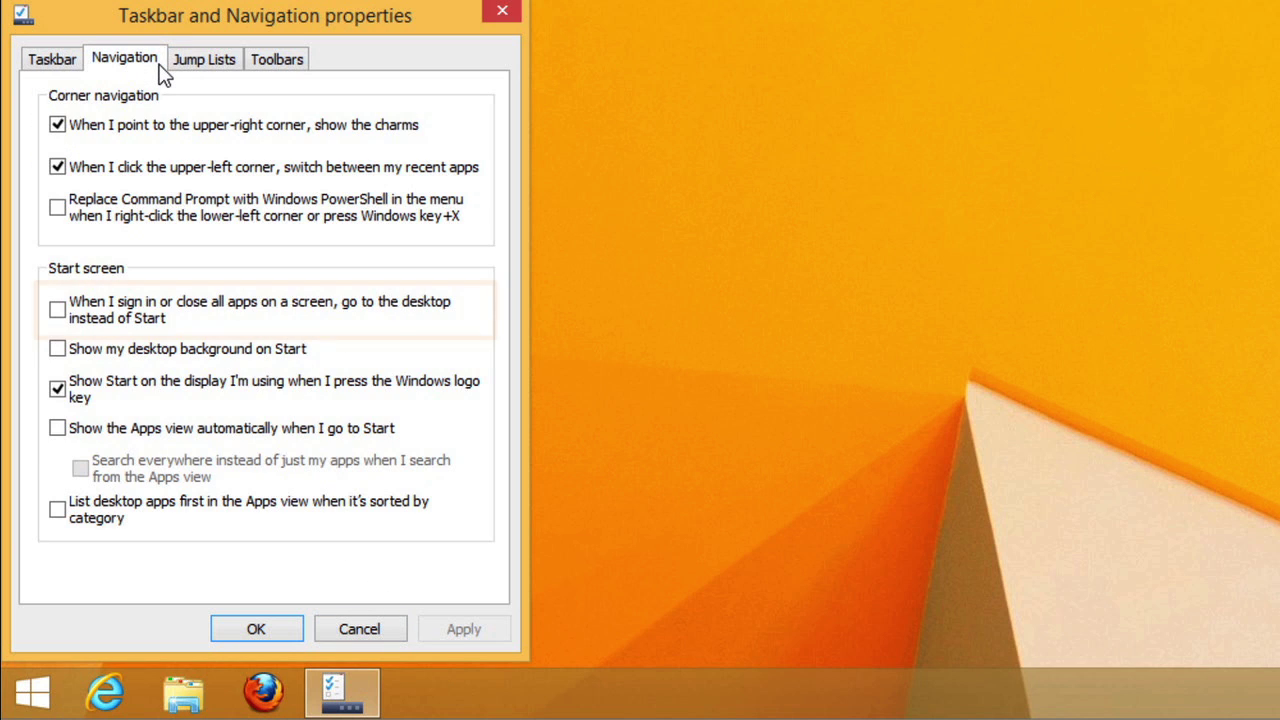
pyautogui.click(59, 310)
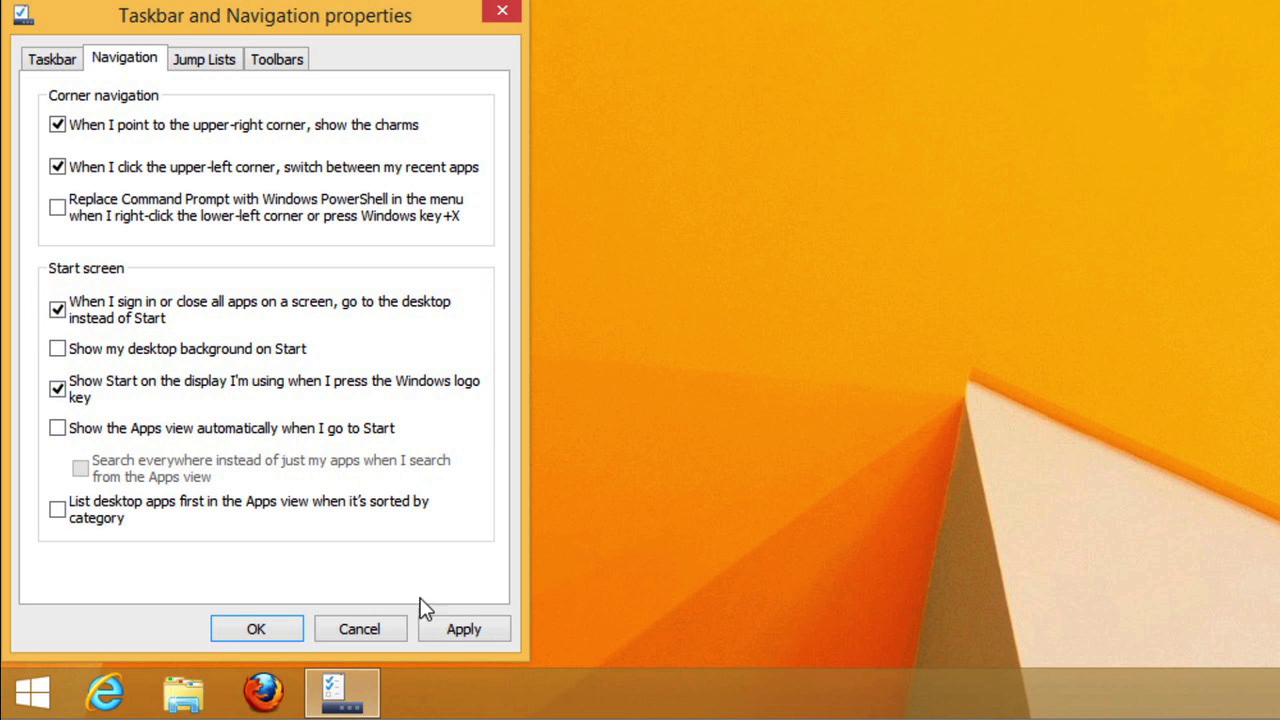
pyautogui.click(440, 638)
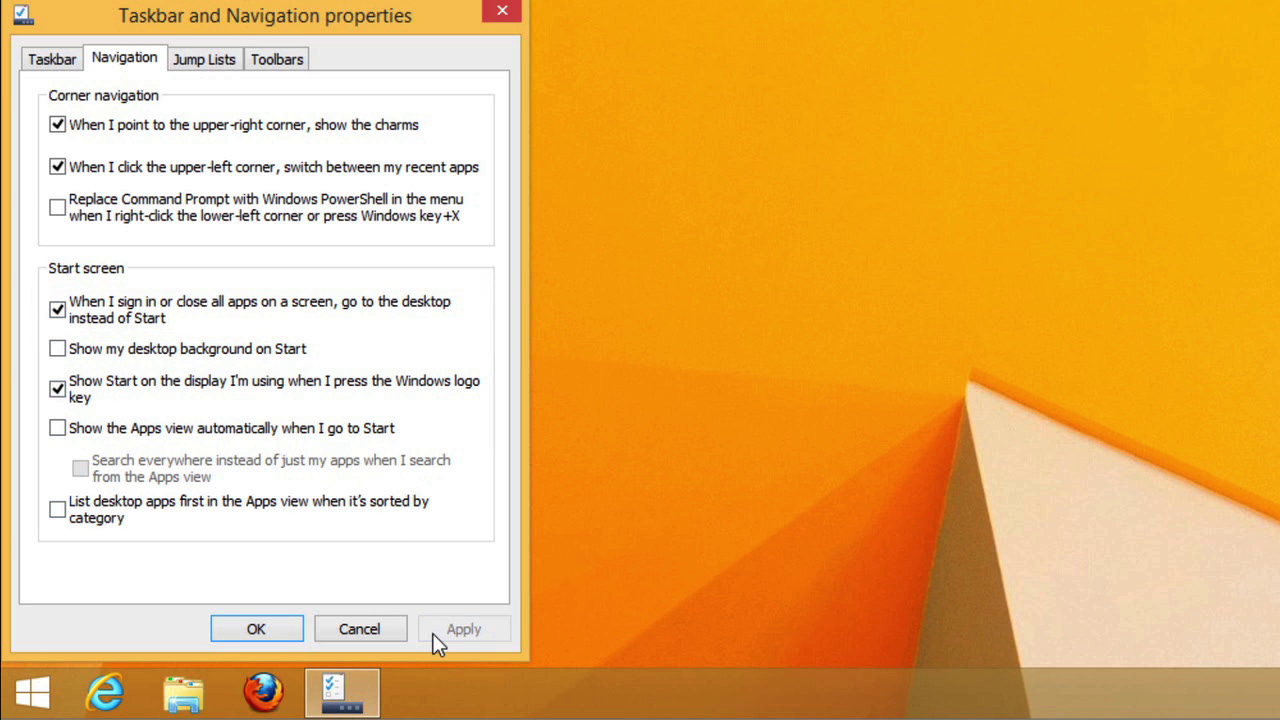
pyautogui.click(291, 634)
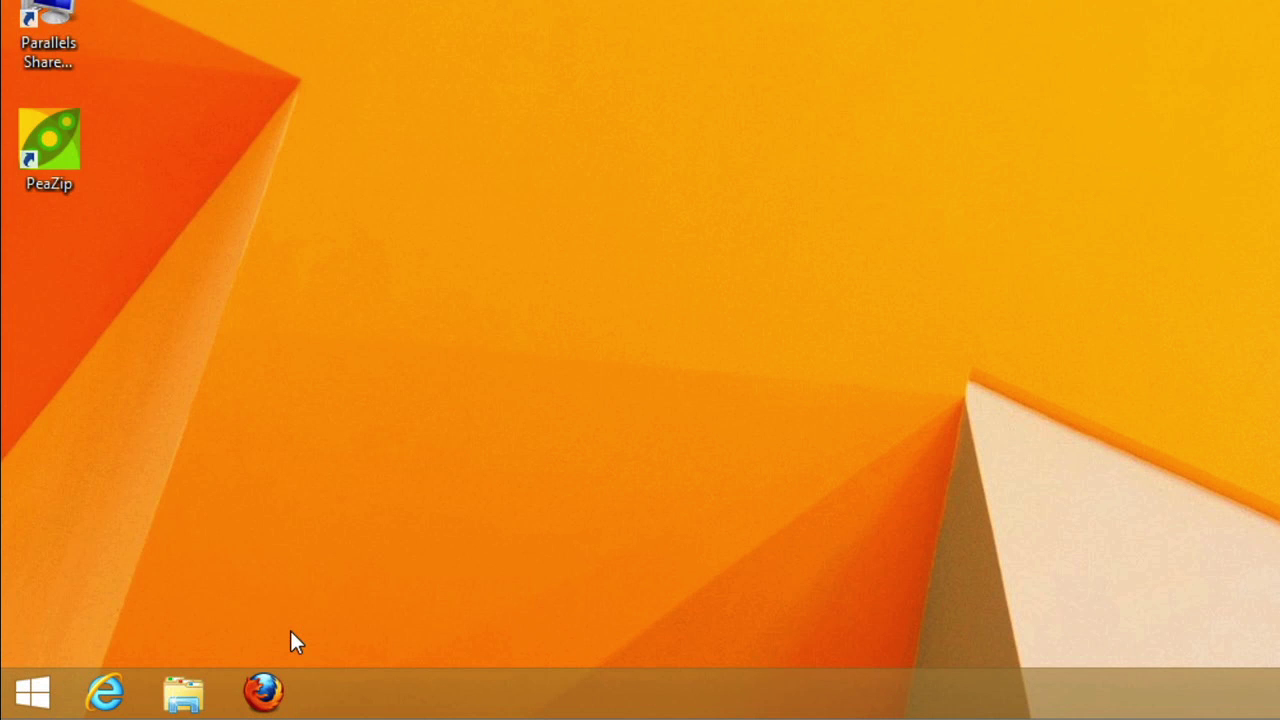
# - Return to the Start screen
pyautogui.press('super')
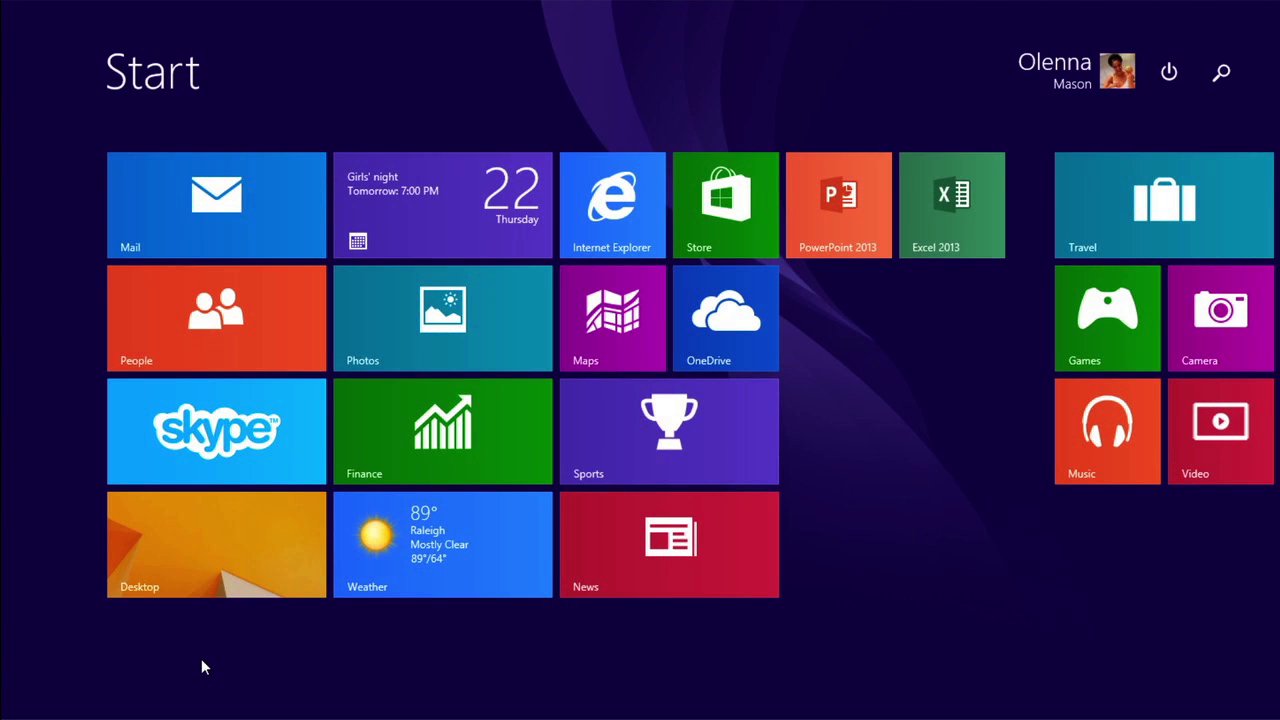